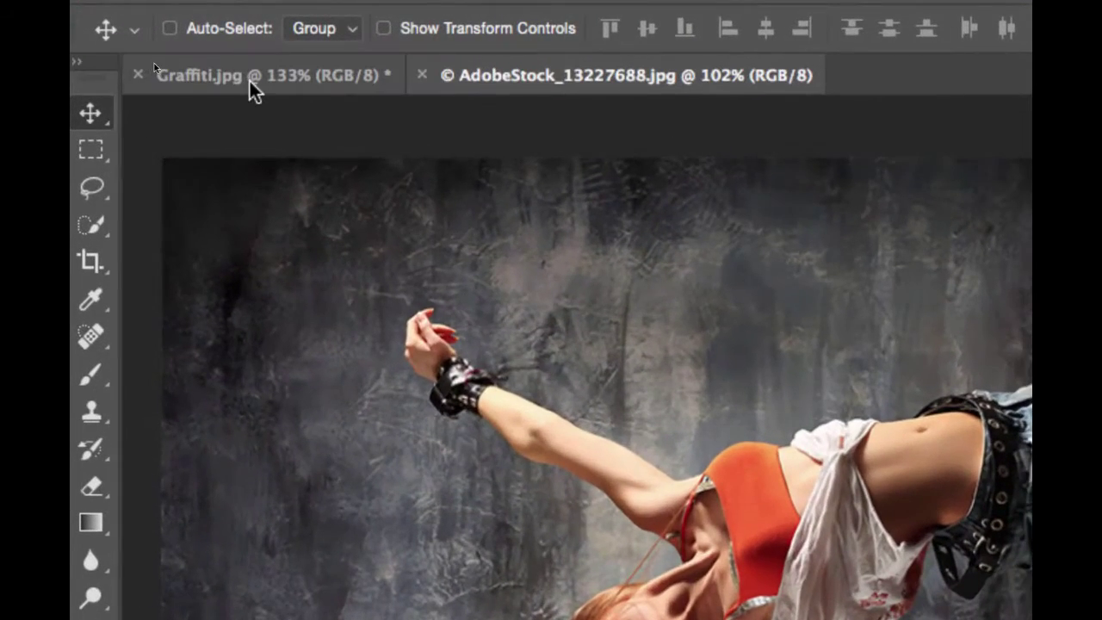
Step: Compare the dancer photo and the Graffiti.jpg mural document, ending on the dancer photo
left_click(154, 62)
left_click(516, 89)
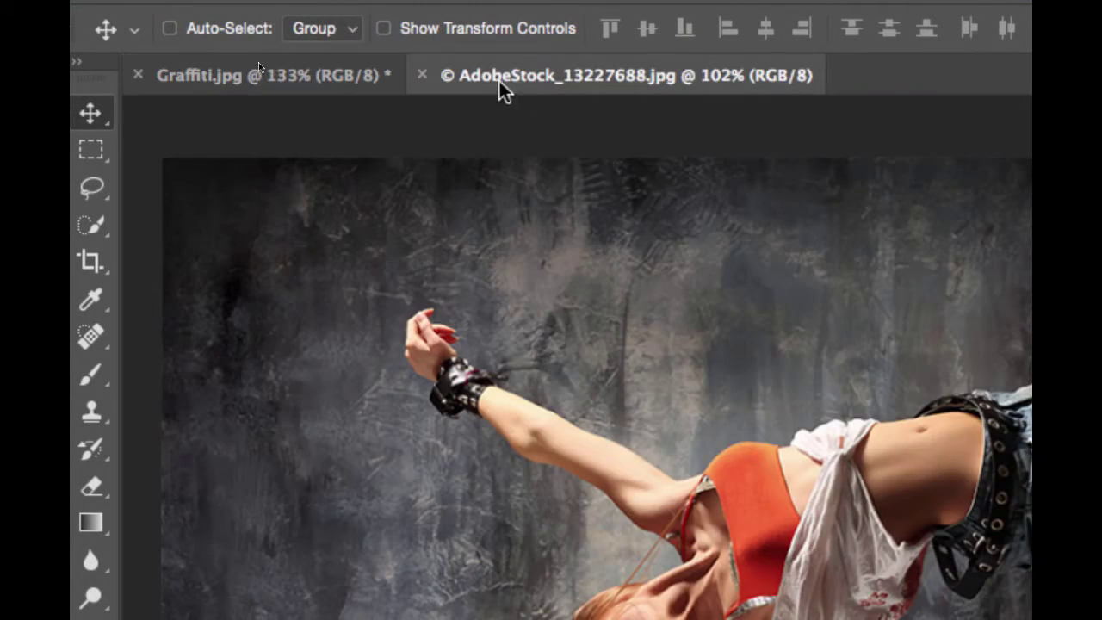
left_click(295, 80)
left_click(499, 87)
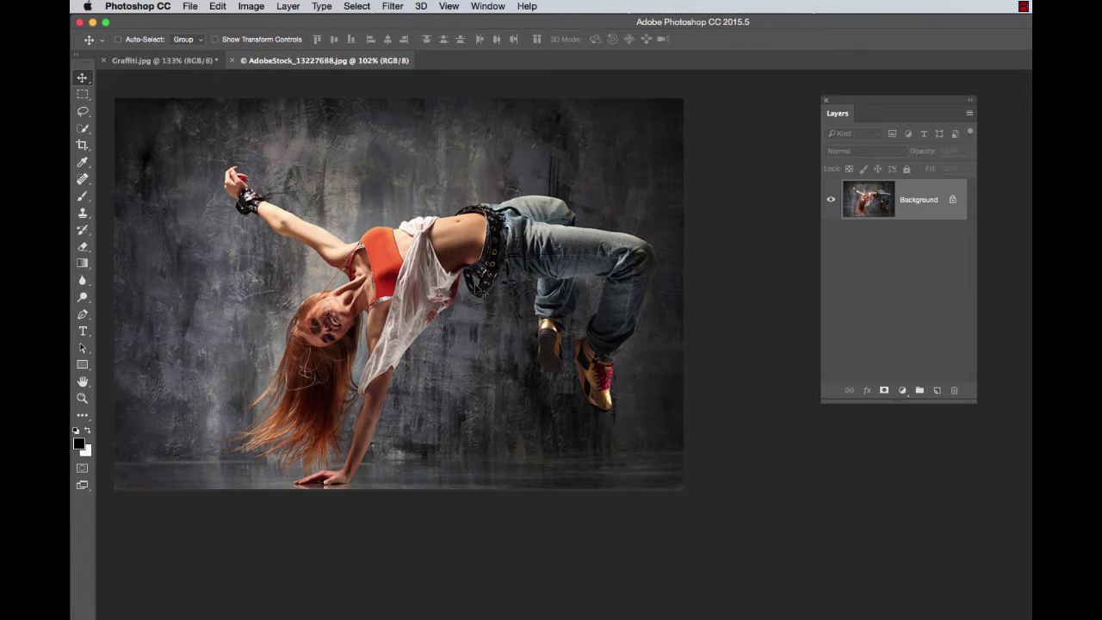
left_click(159, 62)
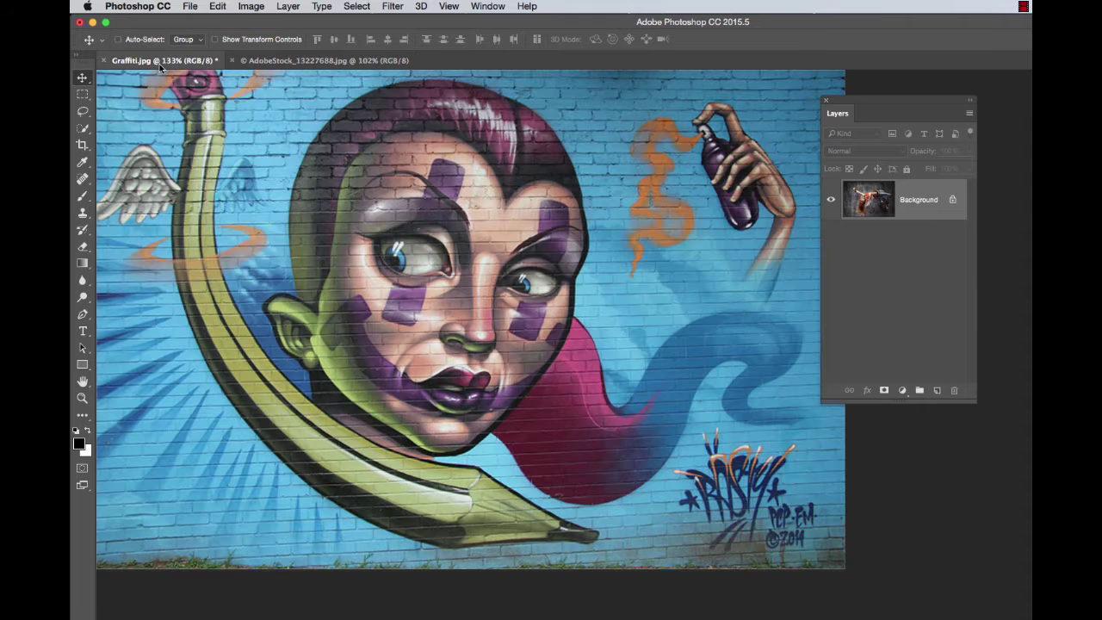
left_click(317, 62)
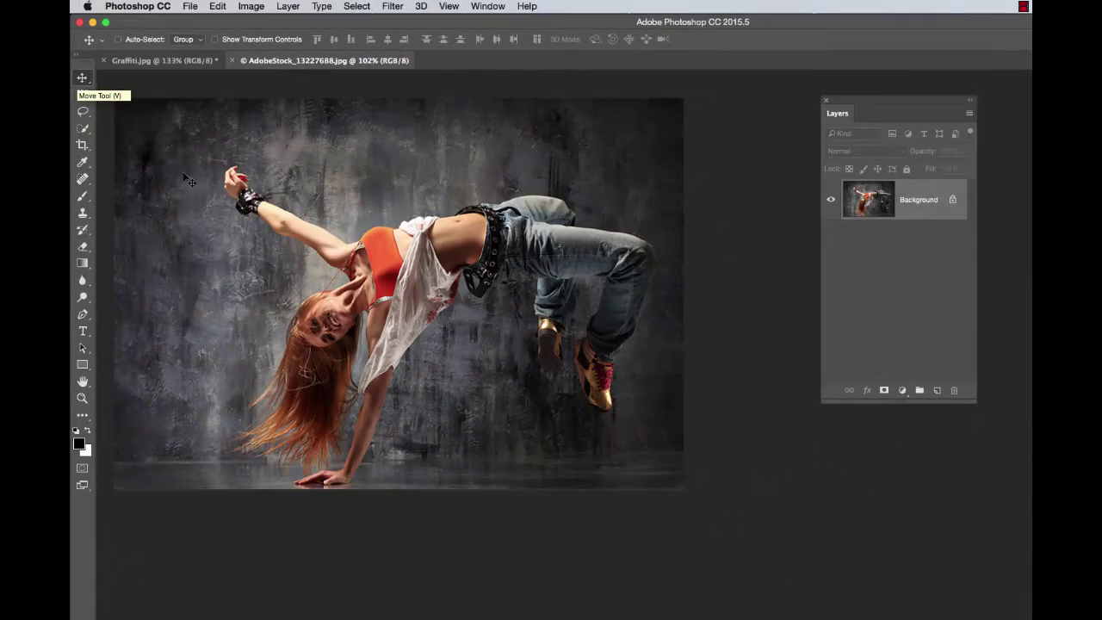
Step: Drop the dancer photo into Graffiti.jpg as Layer 1 and nudge it slightly upward
left_click_drag(367, 272, 159, 63)
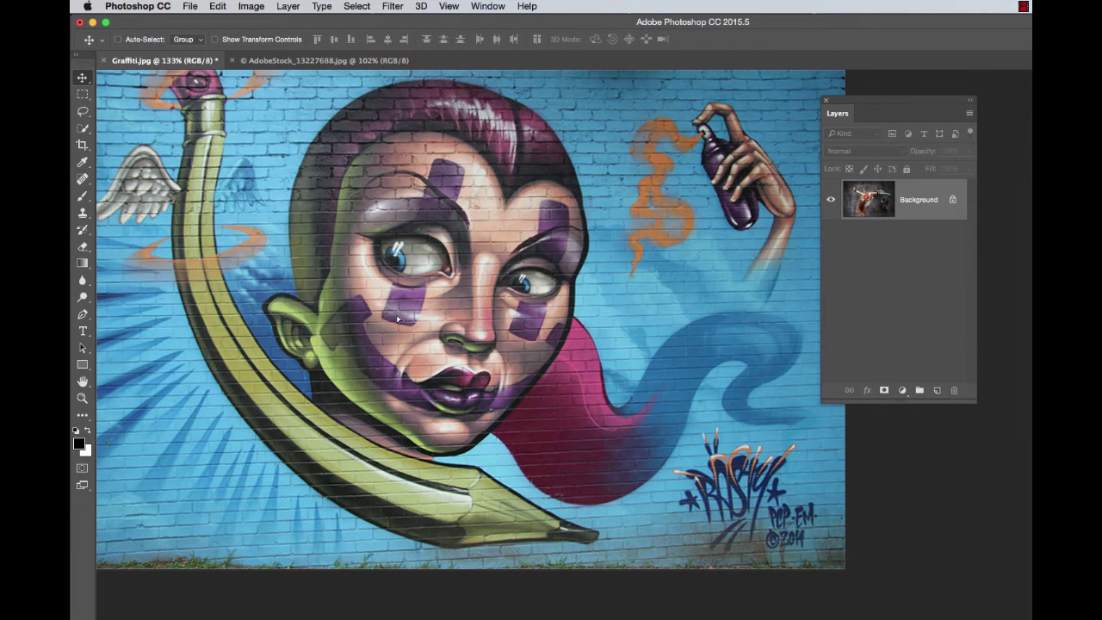
left_click_drag(397, 318, 396, 318)
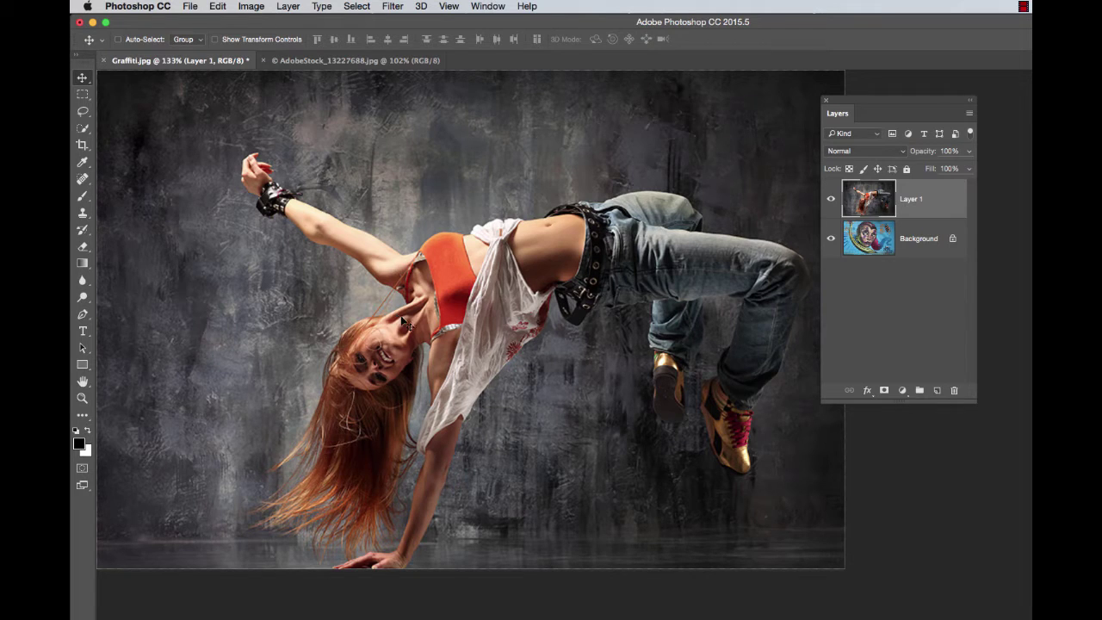
left_click_drag(436, 334, 434, 325)
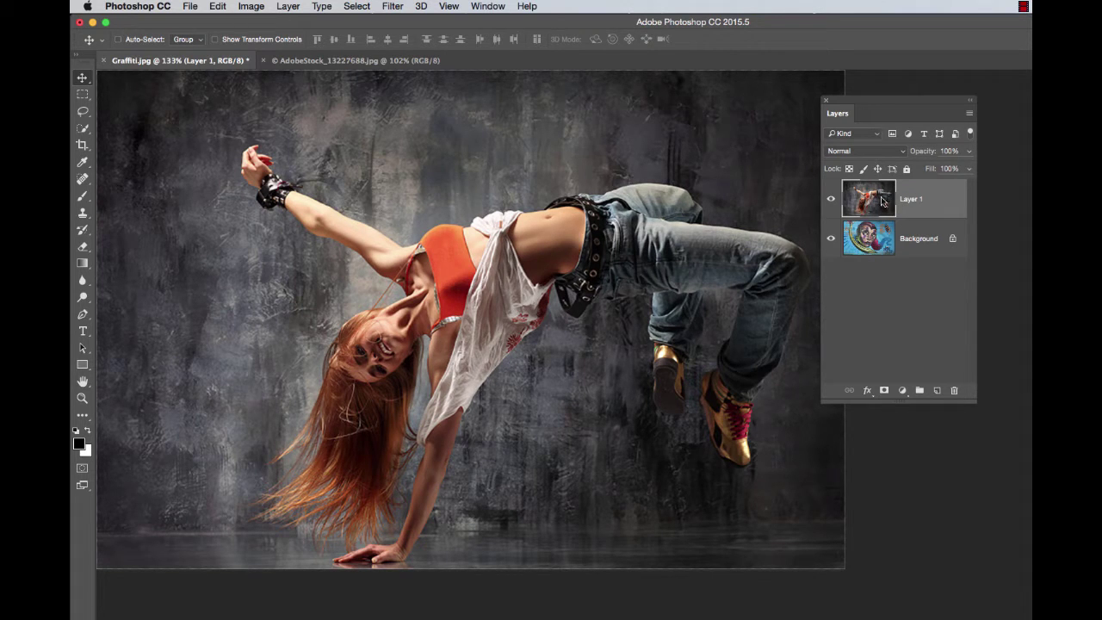
left_click_drag(861, 107, 895, 103)
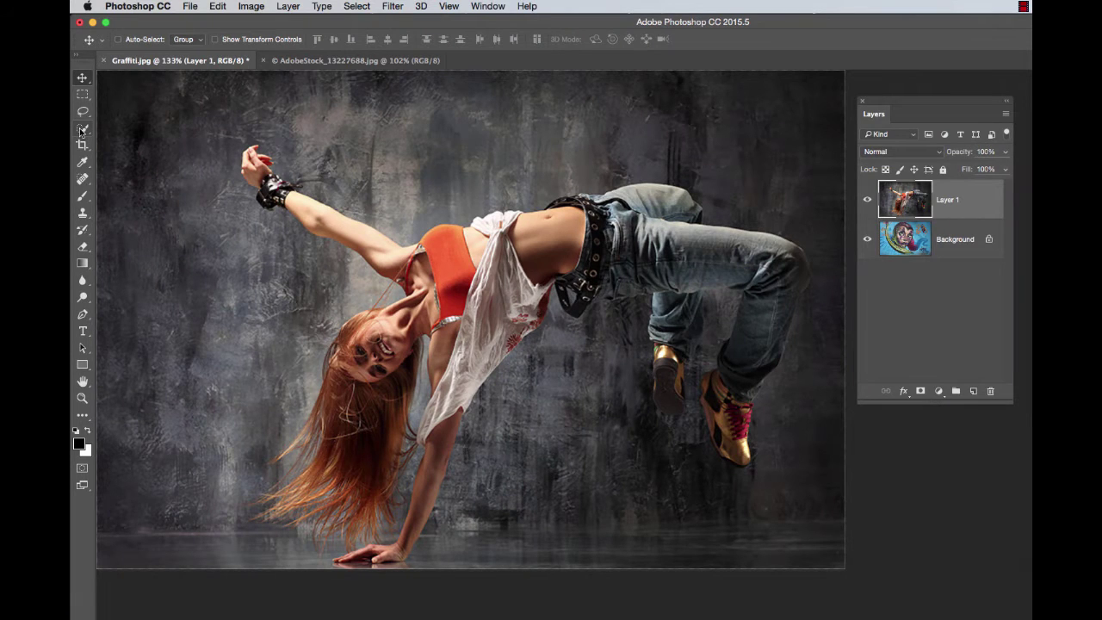
Step: Pick the Quick Selection tool and launch Select and Mask on the dancer layer
left_click(82, 129)
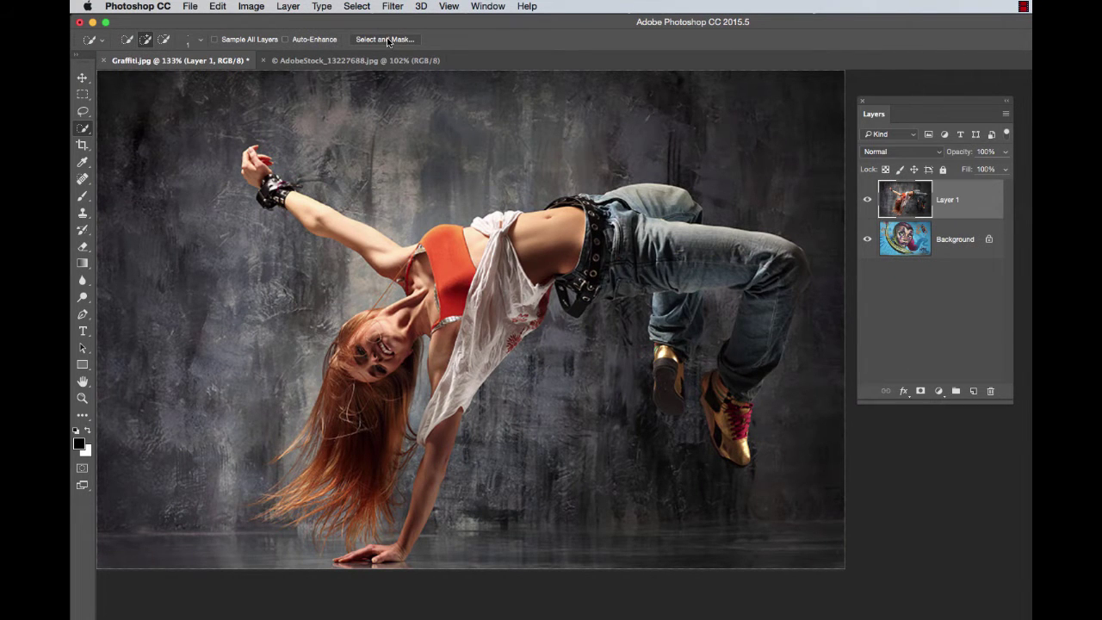
left_click(386, 40)
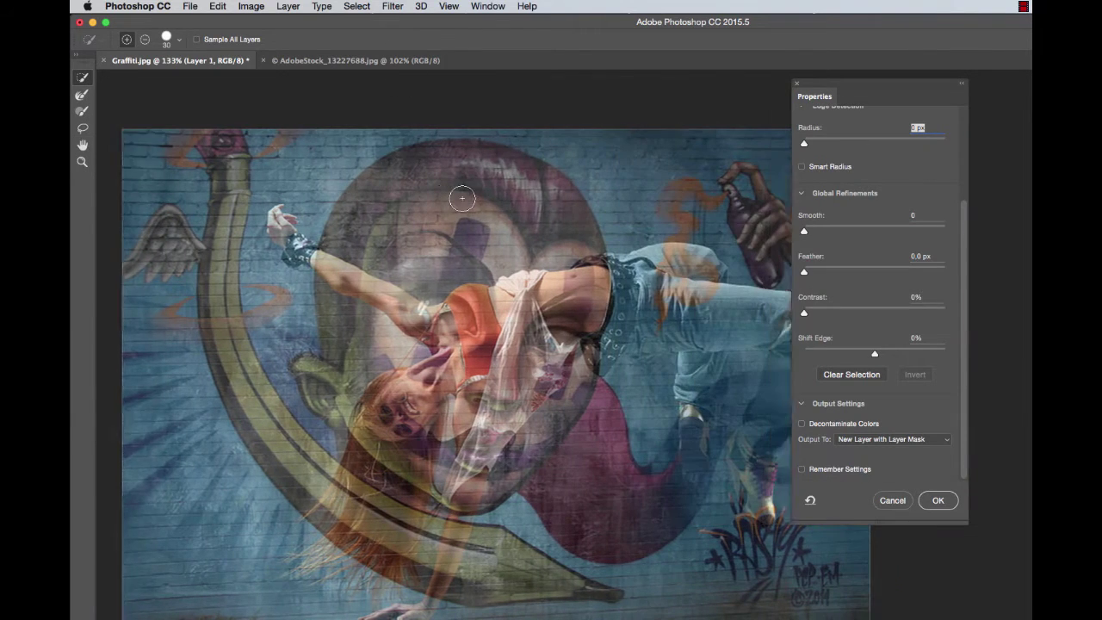
Step: Leave View Mode on onion skin and set its Transparency to 50%
scroll(461, 198, "down", 2)
scroll(461, 198, "left", 2)
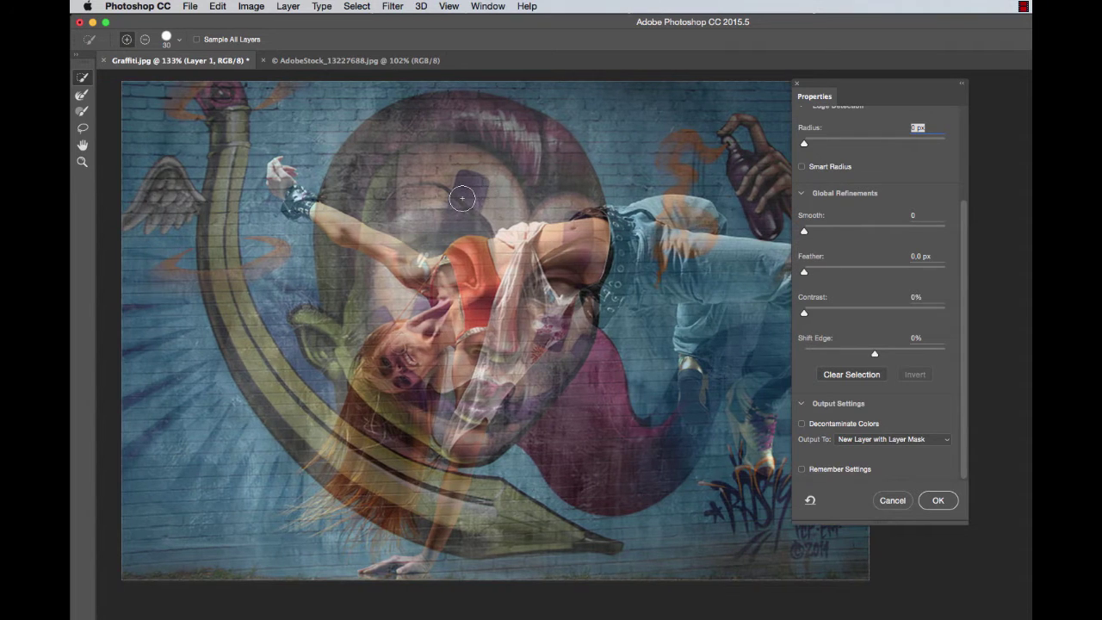
left_click_drag(845, 85, 909, 101)
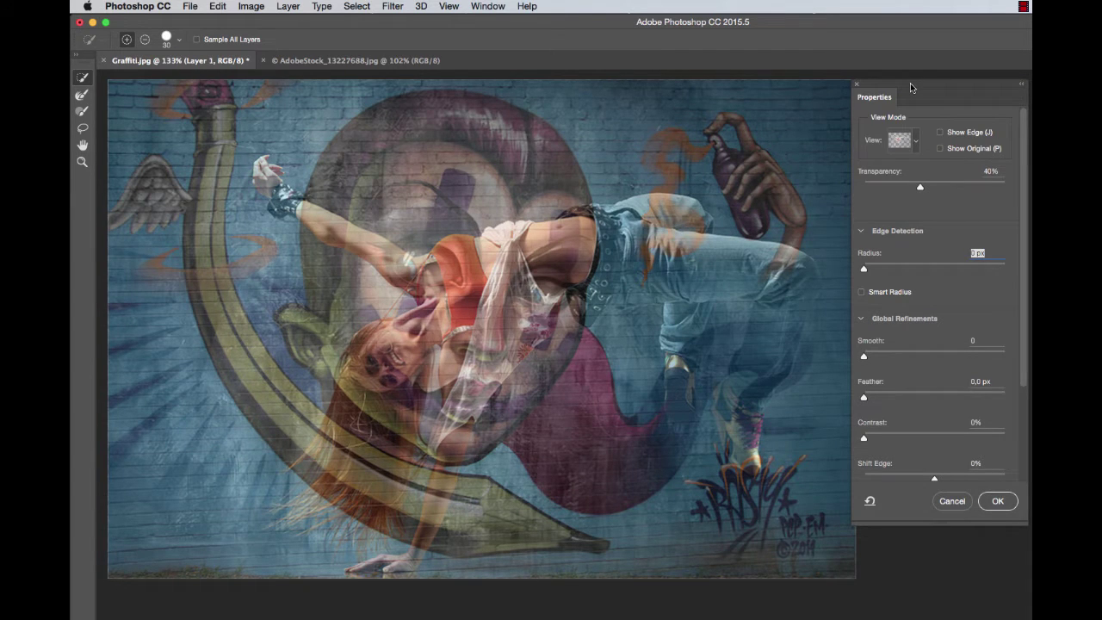
left_click(917, 144)
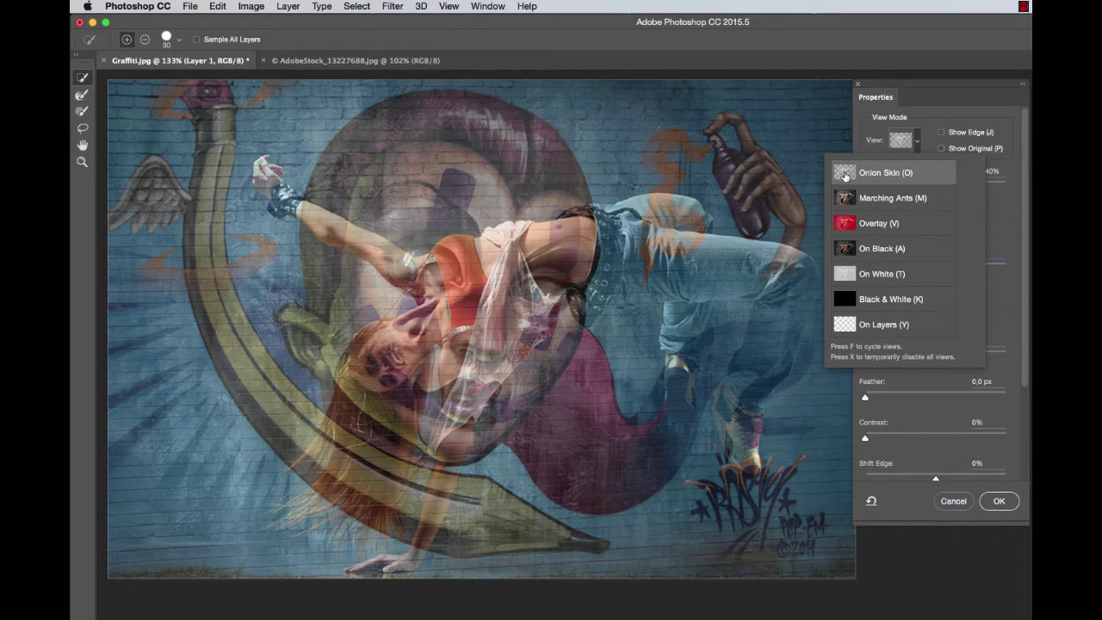
left_click(919, 83)
mouse_move(922, 190)
left_mouse_down()
mouse_move(965, 191)
mouse_move(880, 191)
mouse_move(950, 191)
mouse_move(940, 190)
left_mouse_up()
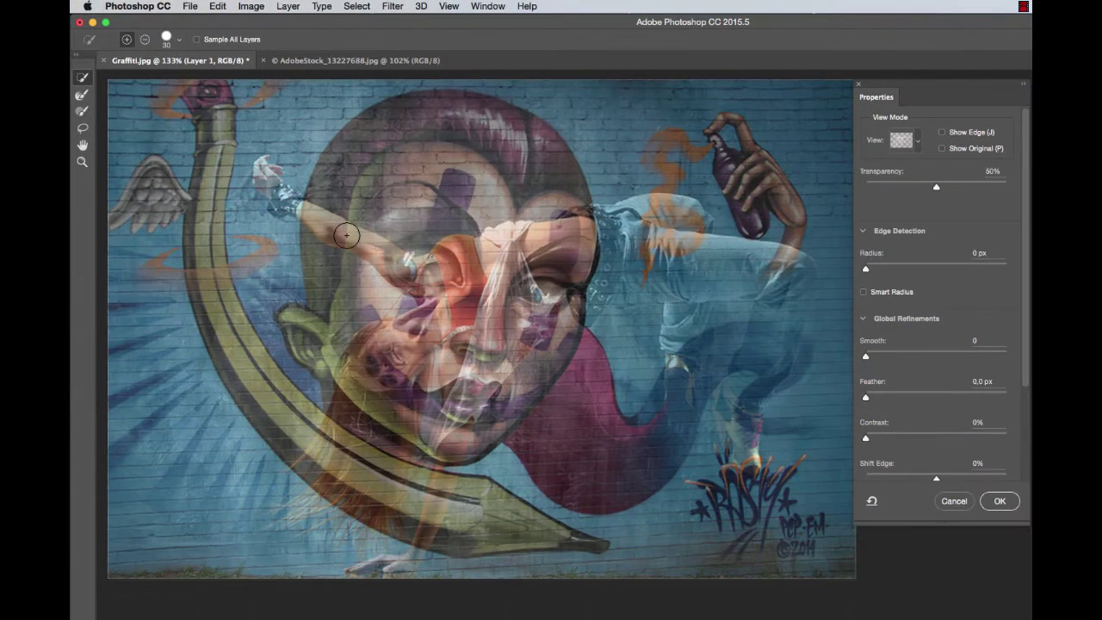
Step: At brush size 10, paint the arm, knees, lower legs and both shoes into the selection
key("bracketleft")
key("bracketleft")
mouse_move(261, 164)
left_mouse_down()
mouse_move(329, 229)
mouse_move(426, 273)
mouse_move(503, 249)
mouse_move(585, 250)
mouse_move(620, 231)
mouse_move(625, 266)
mouse_move(616, 238)
mouse_move(614, 253)
mouse_move(632, 268)
mouse_move(723, 263)
left_mouse_up()
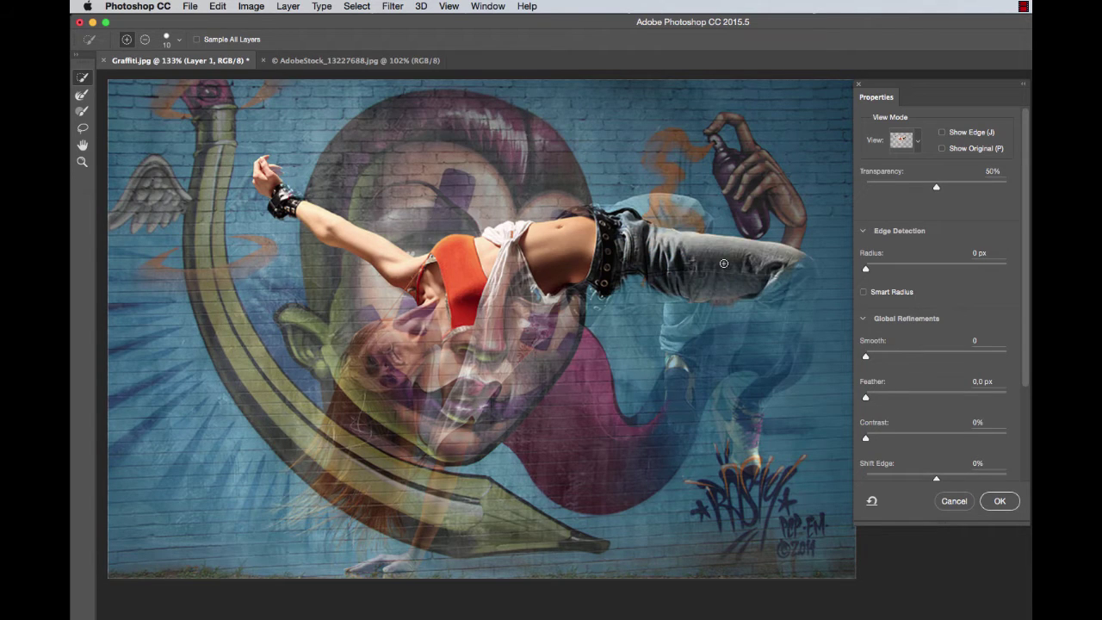
left_click_drag(662, 209, 673, 209)
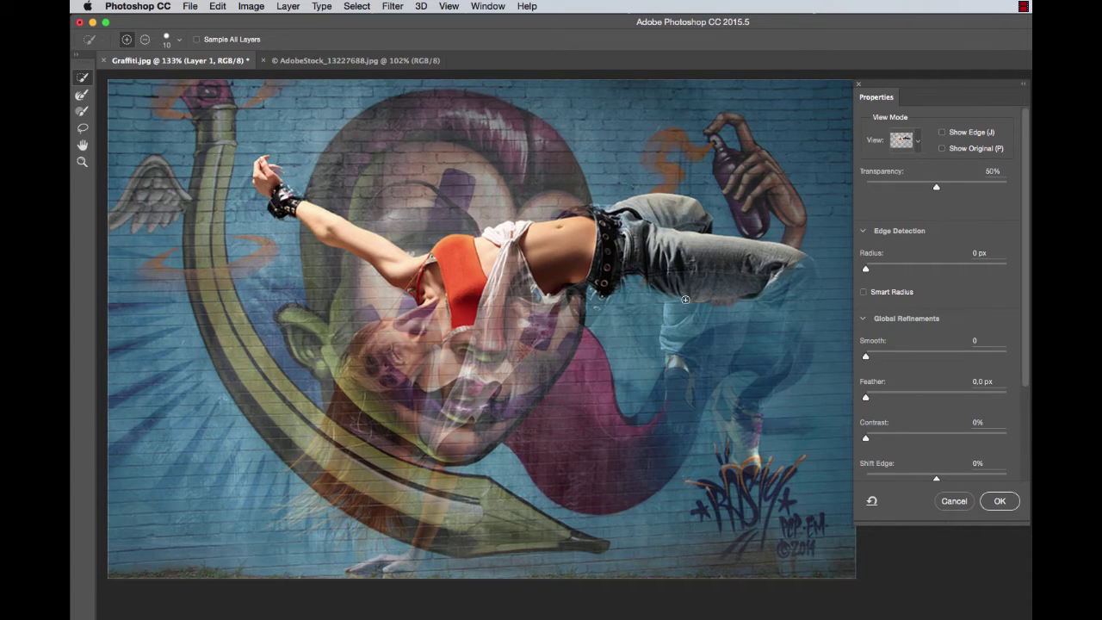
left_click_drag(684, 302, 680, 330)
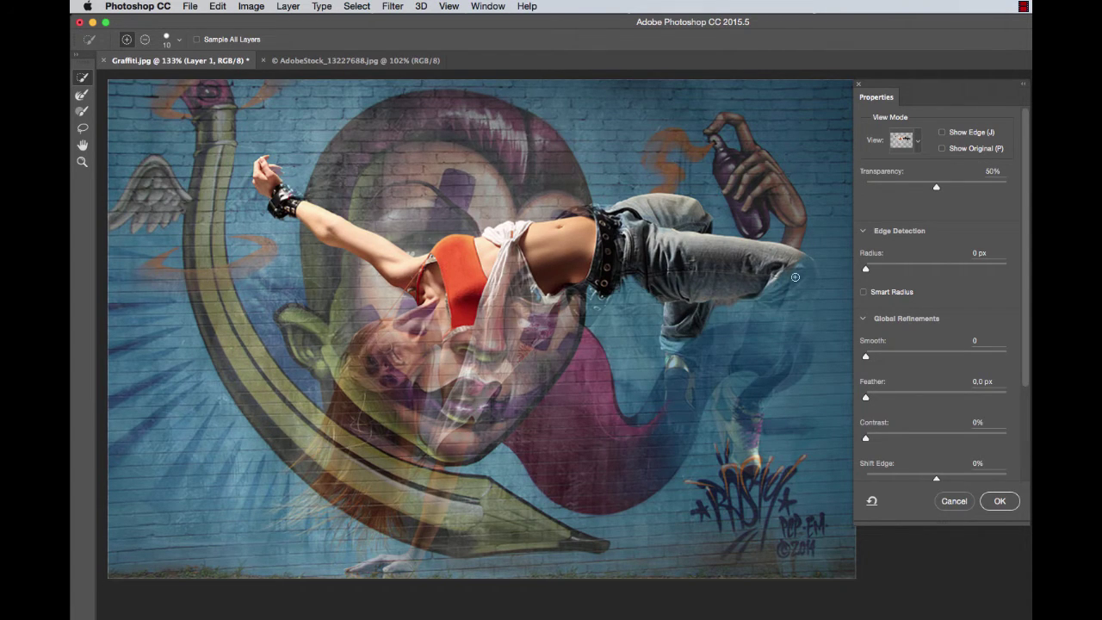
left_click_drag(793, 293, 737, 457)
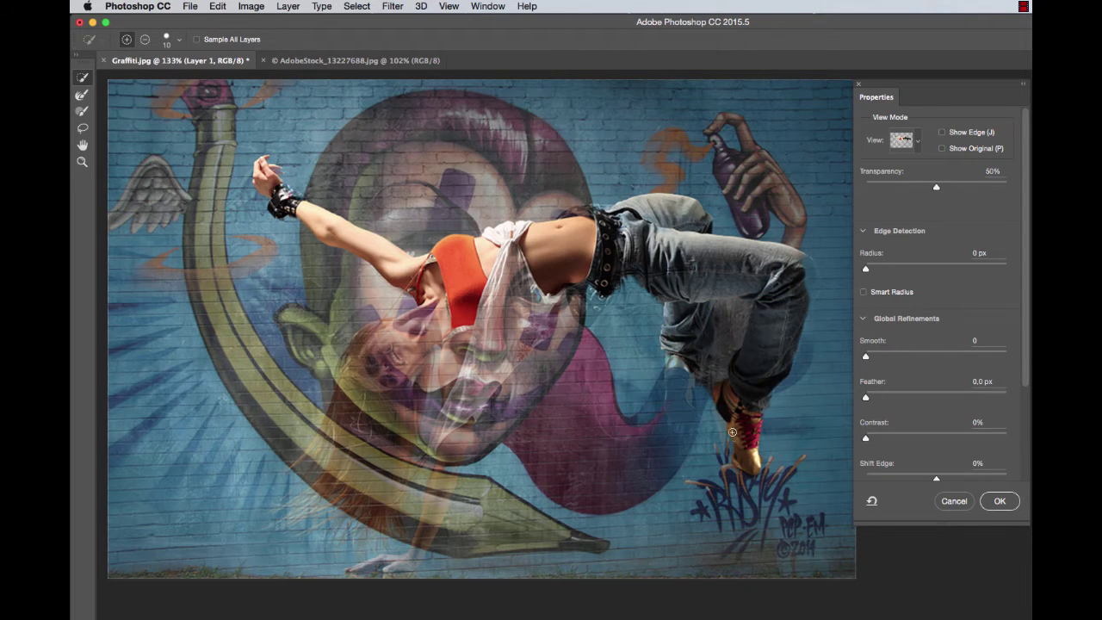
left_click_drag(679, 298, 679, 425)
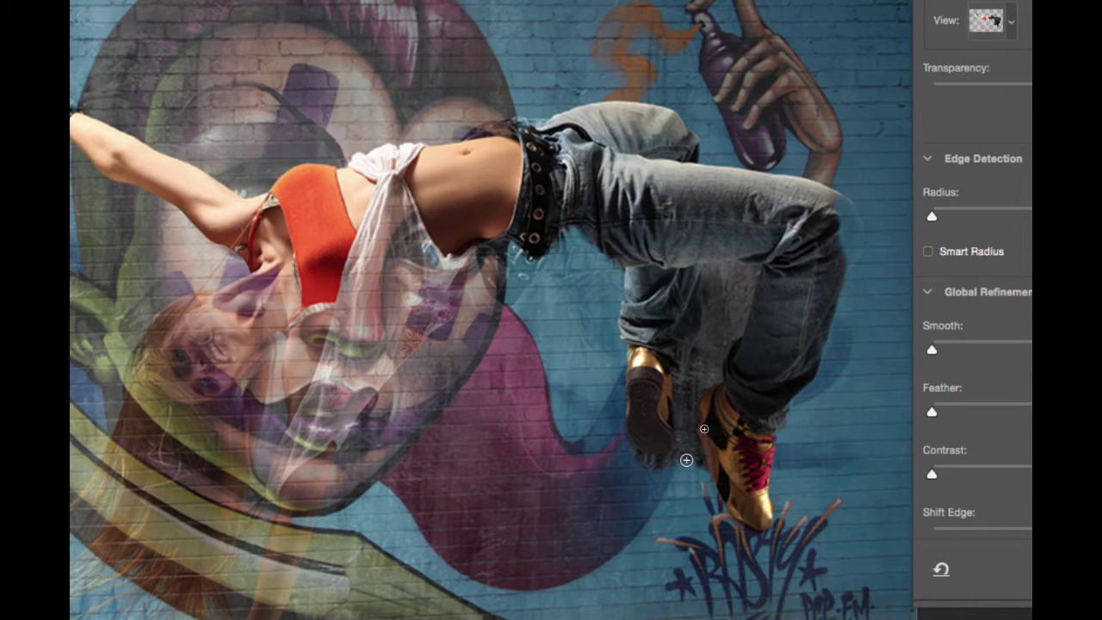
Step: Refine the edges between the boots, along the shoe bottom, around the knee and the shirt
mouse_move(685, 459)
left_mouse_down()
mouse_move(683, 393)
mouse_move(717, 331)
mouse_move(728, 275)
mouse_move(716, 271)
left_mouse_up()
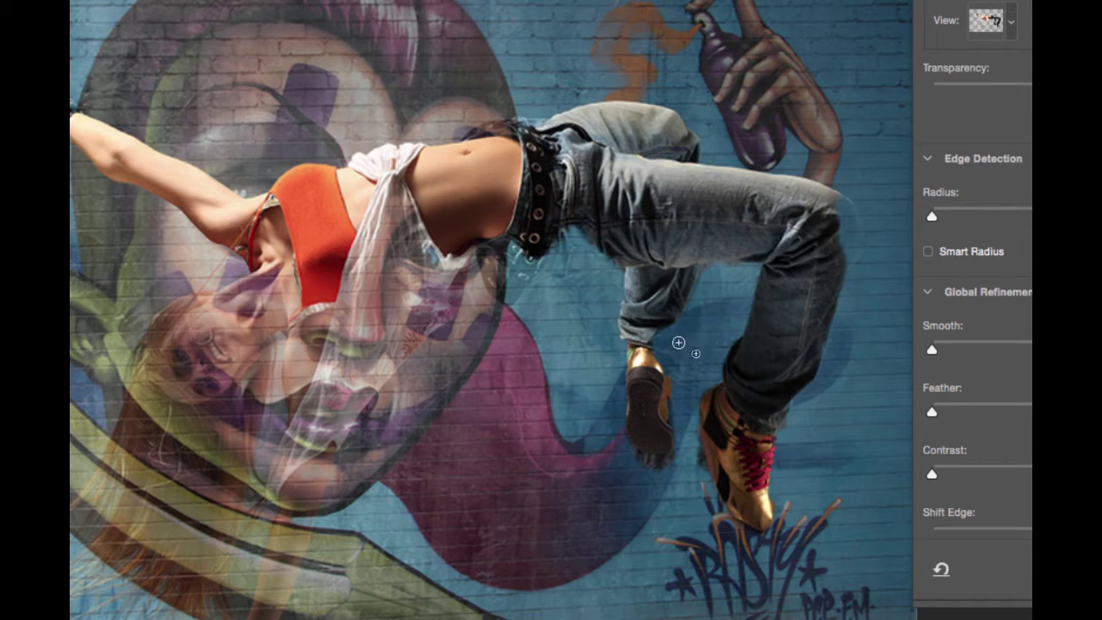
left_click_drag(665, 370, 663, 462)
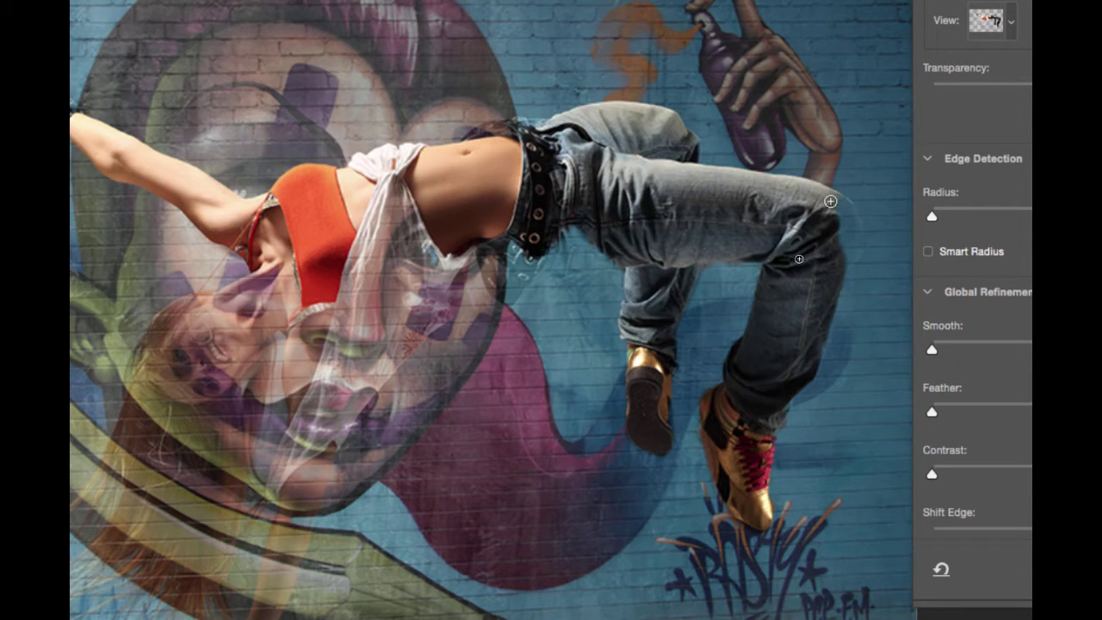
left_click_drag(830, 200, 846, 216)
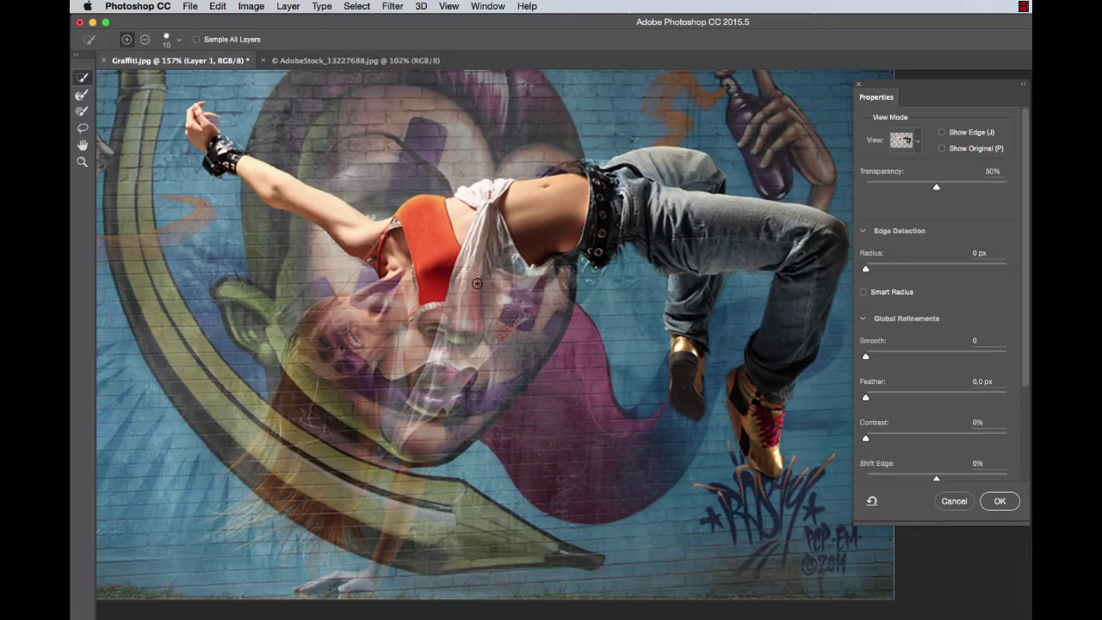
mouse_move(507, 276)
left_mouse_down()
mouse_move(439, 362)
mouse_move(431, 293)
left_mouse_up()
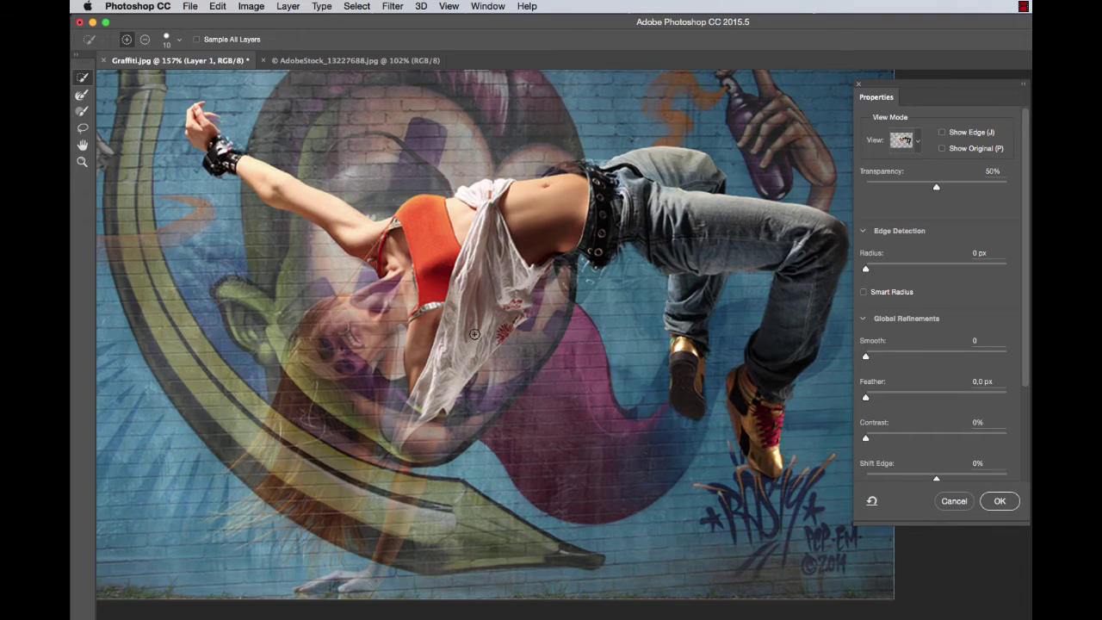
Step: Make the forearm and fingers solid and remove the grey patch beside the fingers
mouse_move(419, 419)
left_mouse_down()
mouse_move(399, 542)
mouse_move(389, 572)
mouse_move(353, 584)
left_mouse_up()
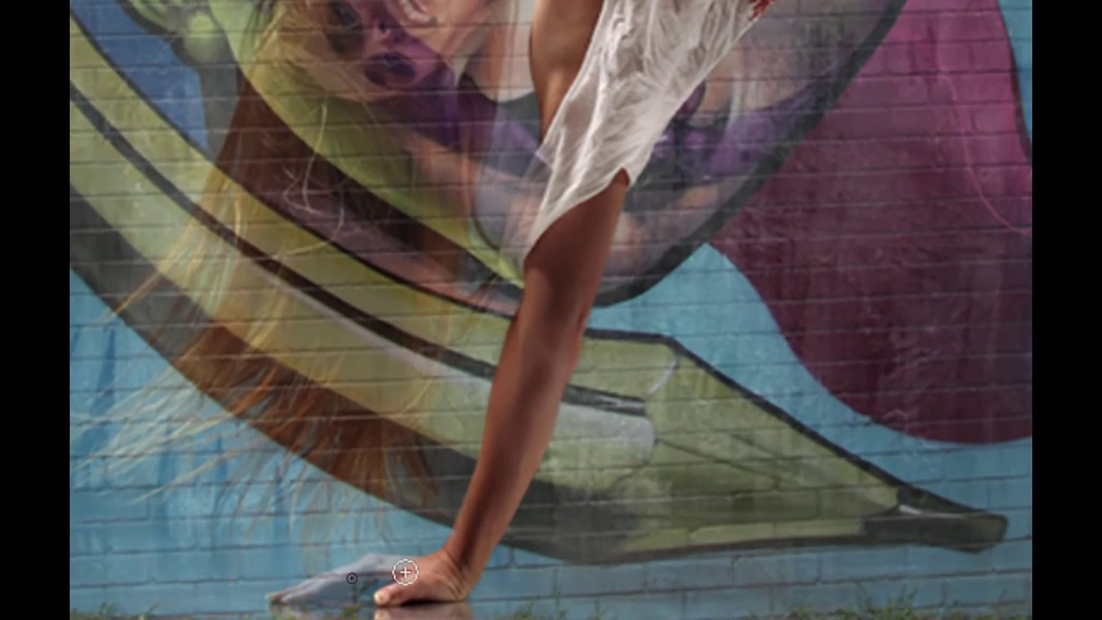
left_click_drag(381, 569, 303, 593)
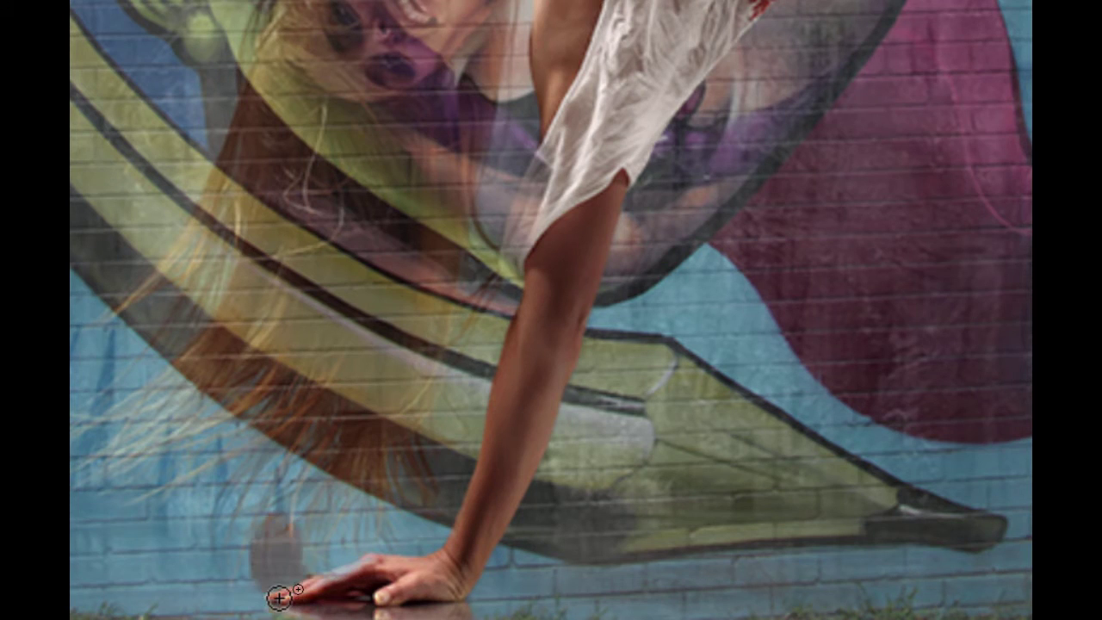
mouse_move(296, 536)
left_mouse_down()
mouse_move(278, 523)
mouse_move(278, 563)
mouse_move(300, 563)
mouse_move(352, 598)
mouse_move(301, 599)
mouse_move(405, 592)
left_mouse_up()
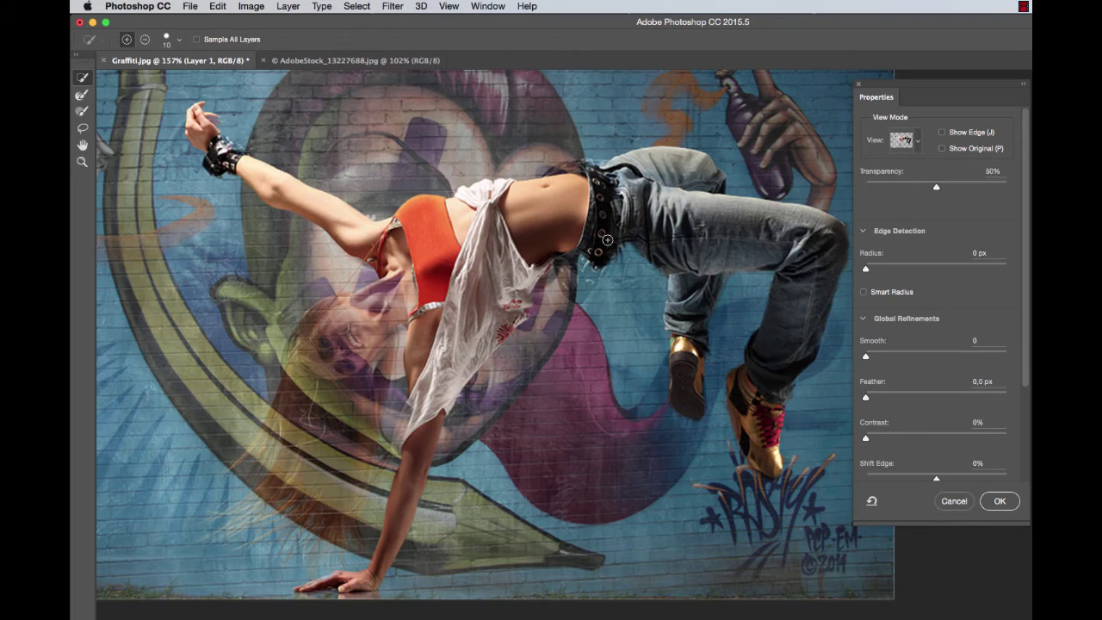
Step: Fully select the hanging belt strap and clear the haze from the hair and face
left_click_drag(607, 238, 594, 268)
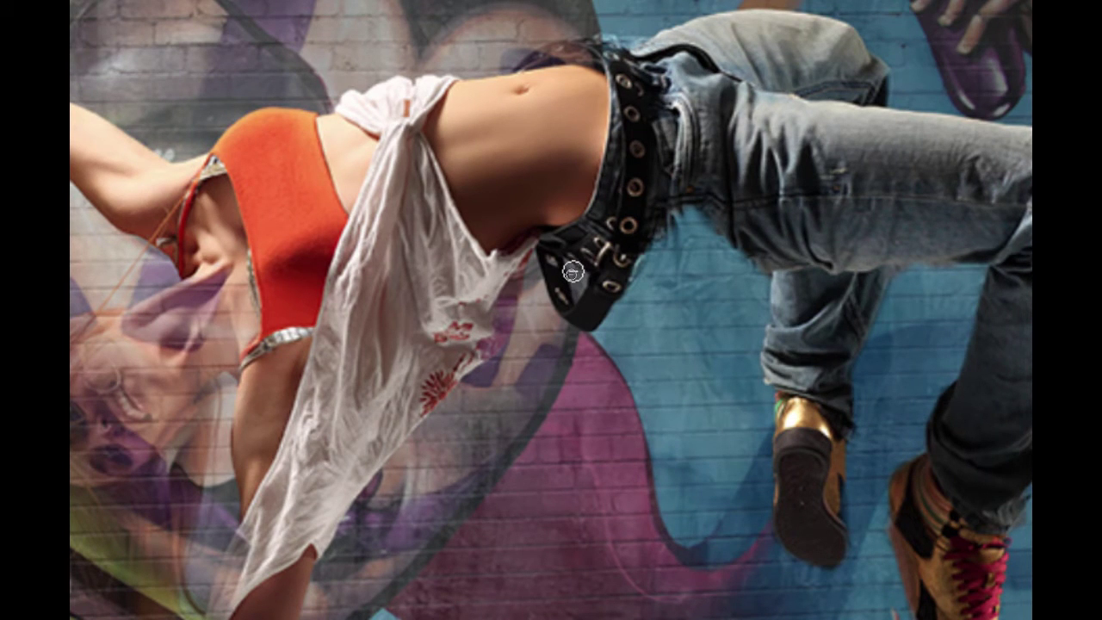
left_click_drag(560, 307, 556, 266)
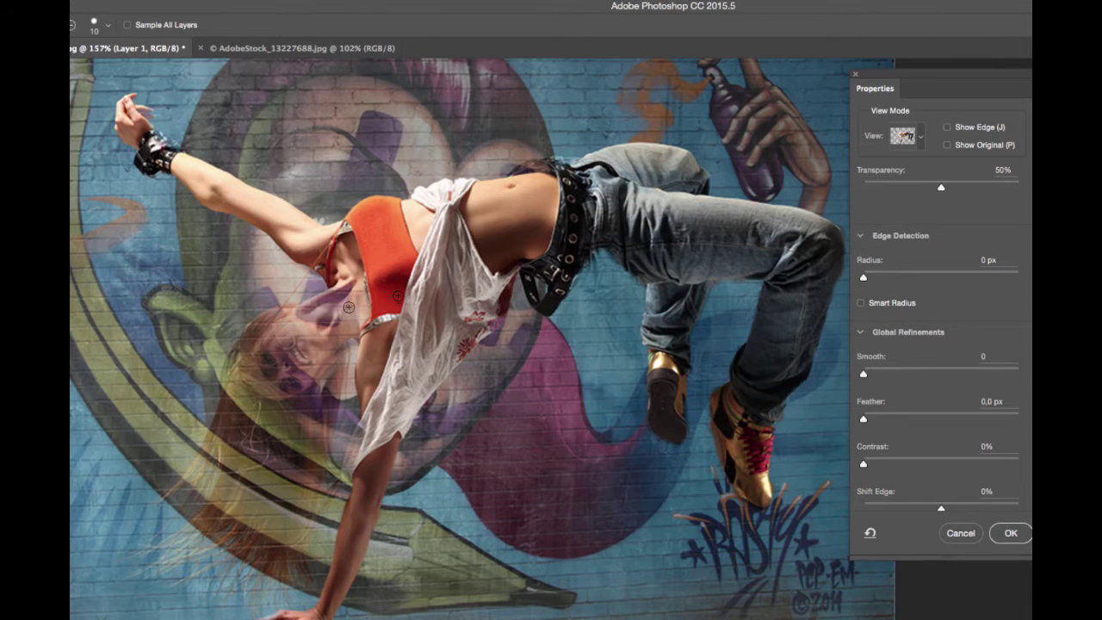
mouse_move(348, 311)
left_mouse_down()
mouse_move(284, 332)
mouse_move(308, 344)
left_mouse_up()
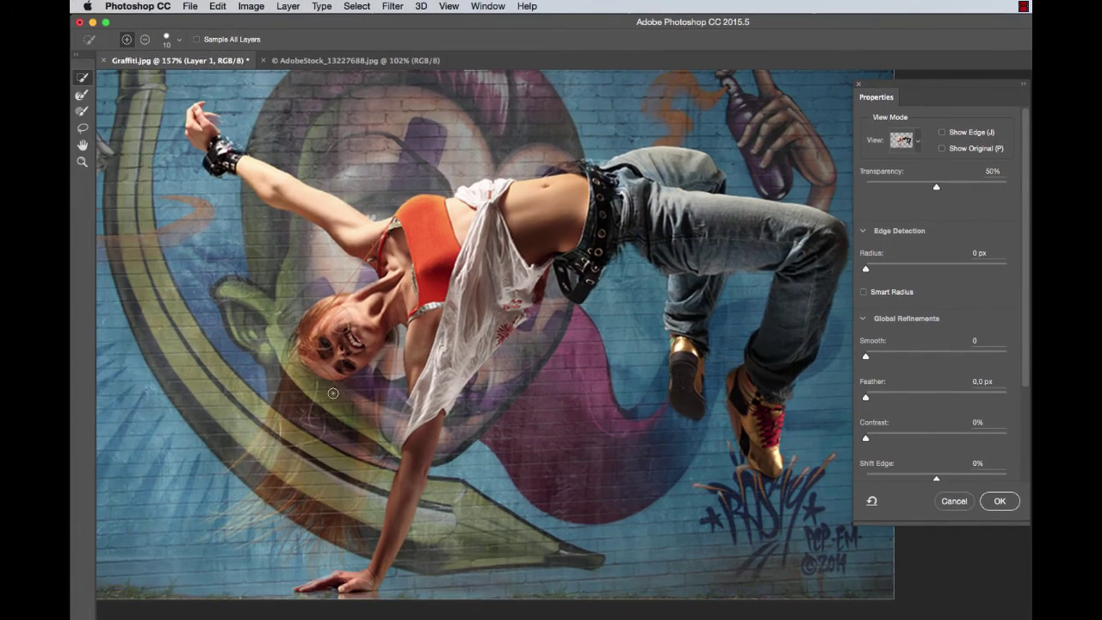
Step: Refine the hair down the face, then set Smart Radius 10 px, Smooth 1, Feather 0.1 px, Contrast 1%
key("bracketright")
key("bracketright")
mouse_move(334, 366)
left_mouse_down()
mouse_move(310, 419)
mouse_move(314, 439)
left_mouse_up()
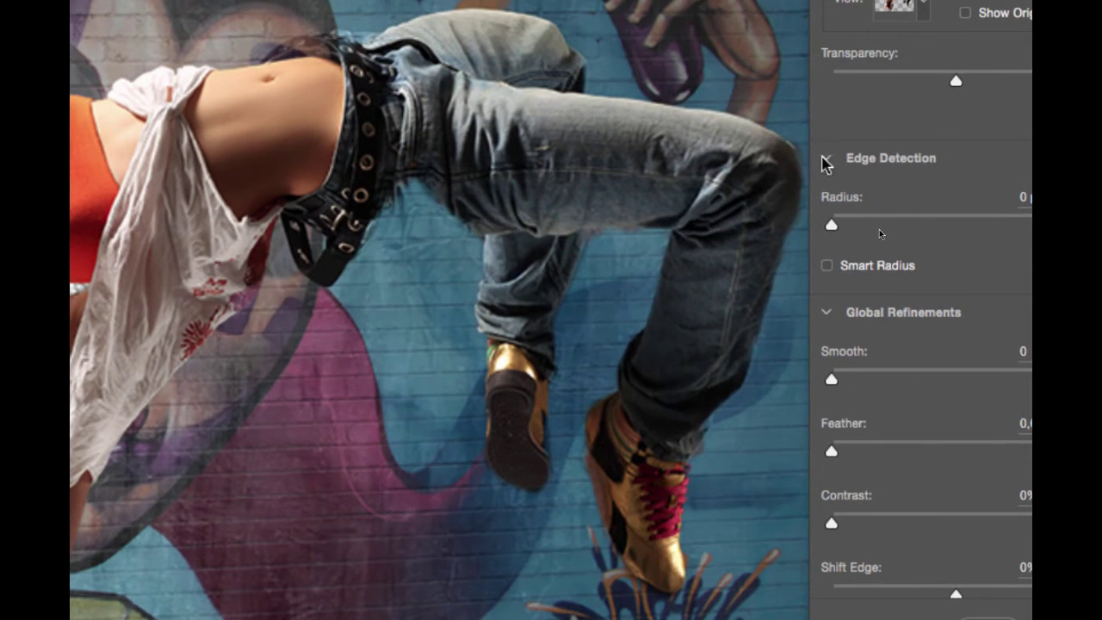
left_click(827, 267)
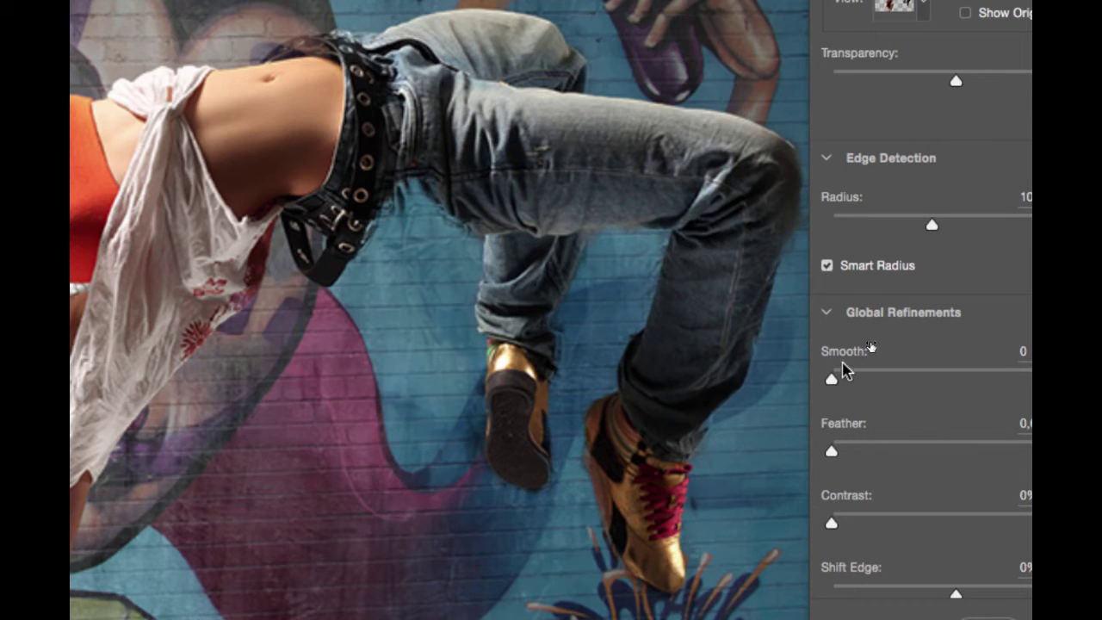
left_click_drag(836, 353, 839, 354)
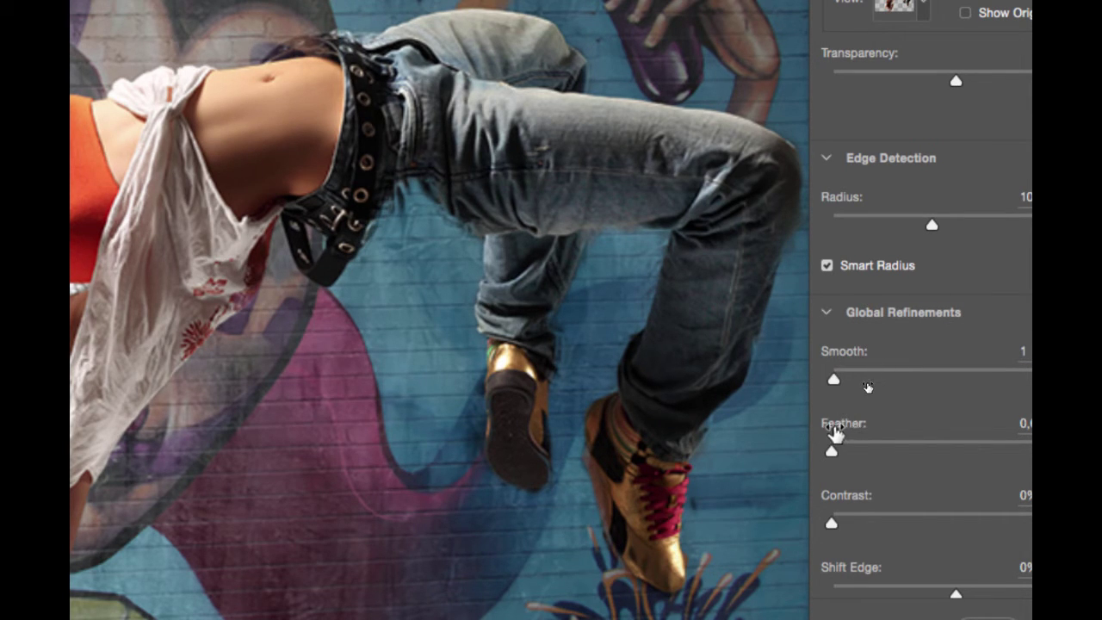
left_click(834, 433)
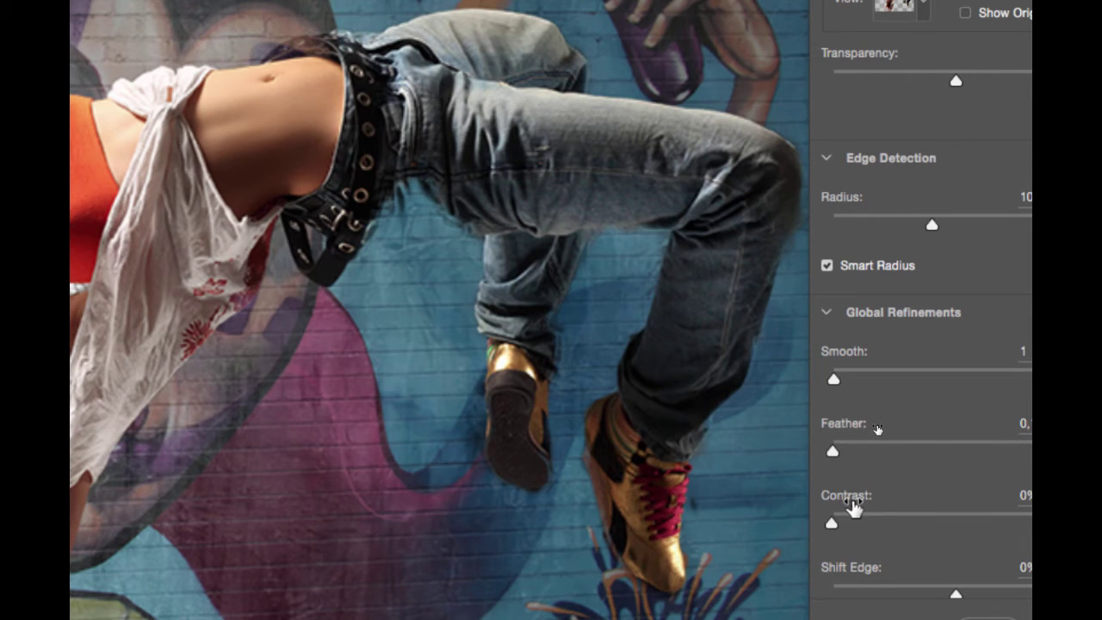
left_click_drag(845, 503, 846, 504)
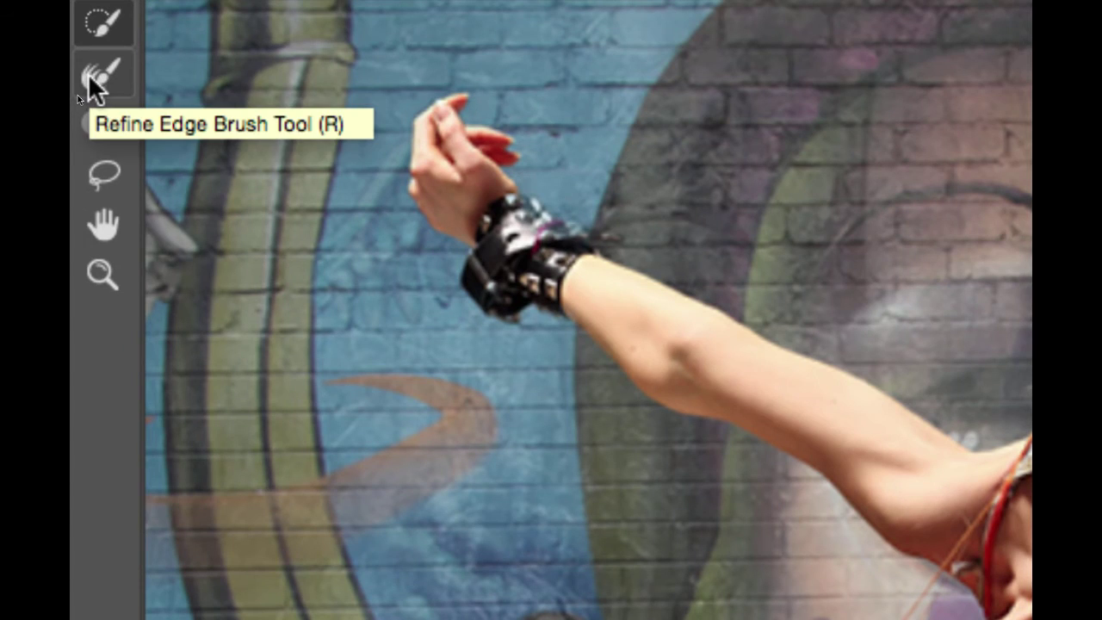
Step: Refine the hair's left edge, then subtract background around the back leg, knee and shoe at size 9
left_click(89, 76)
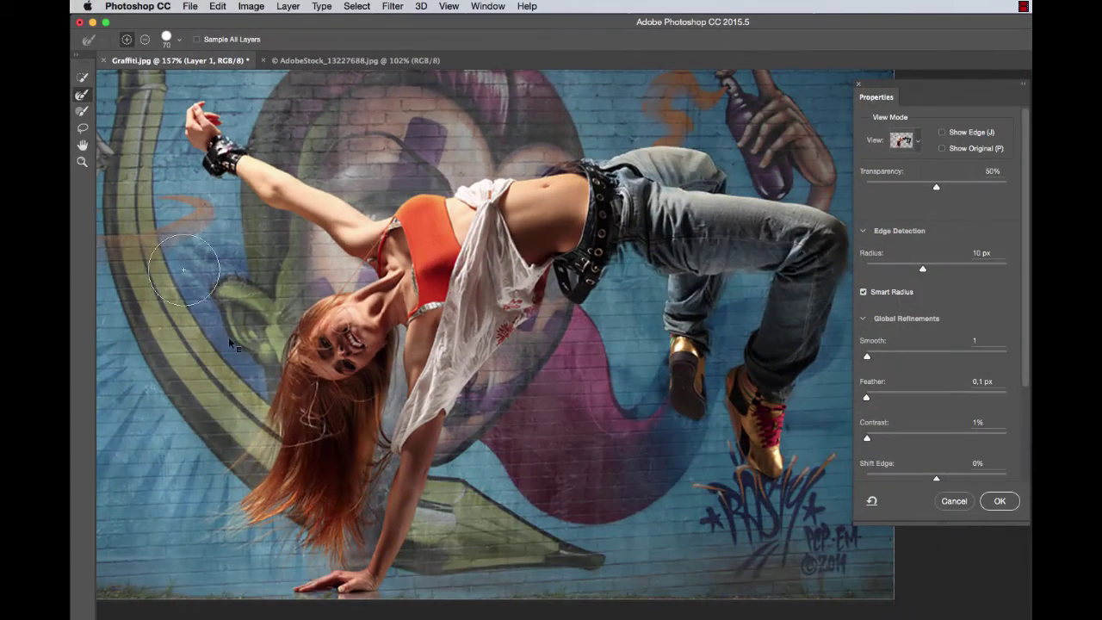
mouse_move(275, 389)
left_mouse_down()
mouse_move(306, 420)
mouse_move(302, 407)
mouse_move(229, 478)
mouse_move(257, 470)
mouse_move(270, 448)
mouse_move(213, 532)
mouse_move(264, 479)
mouse_move(238, 530)
mouse_move(261, 540)
mouse_move(315, 501)
mouse_move(275, 562)
mouse_move(337, 526)
mouse_move(341, 553)
mouse_move(377, 494)
mouse_move(400, 326)
mouse_move(388, 431)
mouse_move(359, 518)
mouse_move(349, 543)
mouse_move(314, 570)
mouse_move(245, 524)
mouse_move(224, 475)
mouse_move(317, 376)
mouse_move(295, 357)
mouse_move(296, 335)
mouse_move(355, 327)
mouse_move(358, 313)
mouse_move(400, 331)
left_mouse_up()
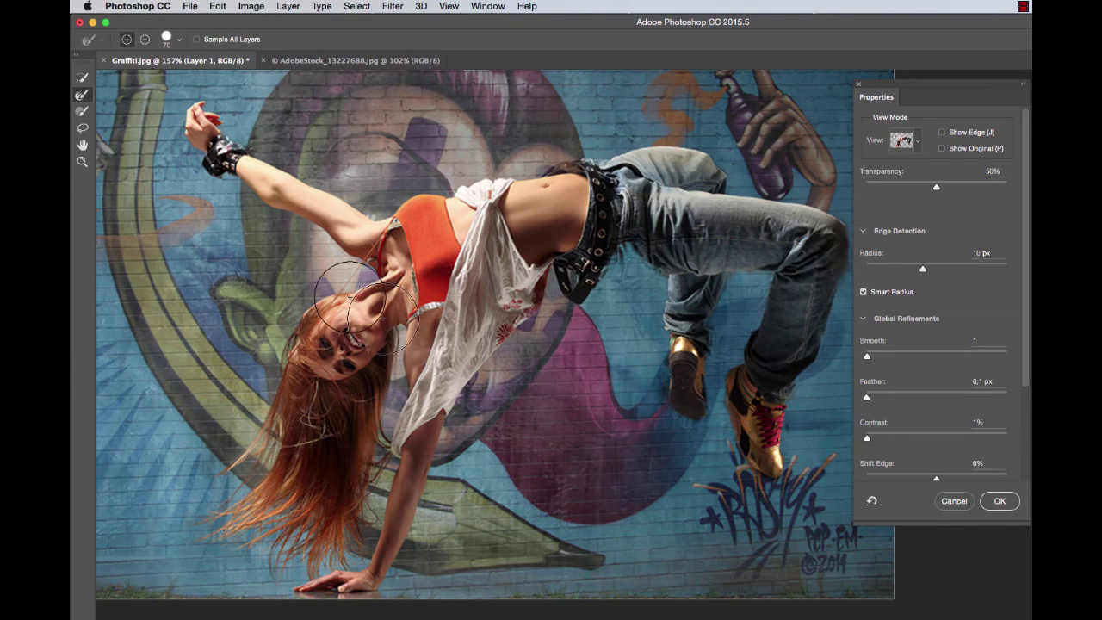
left_click(83, 79)
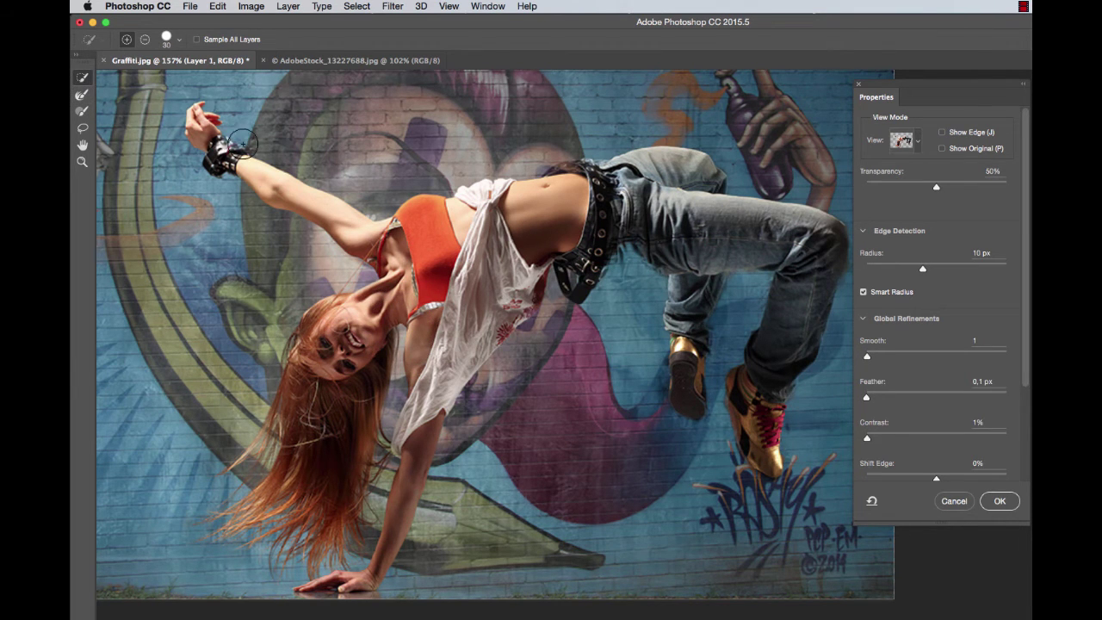
key("alt")
scroll(785, 384, "up", 5)
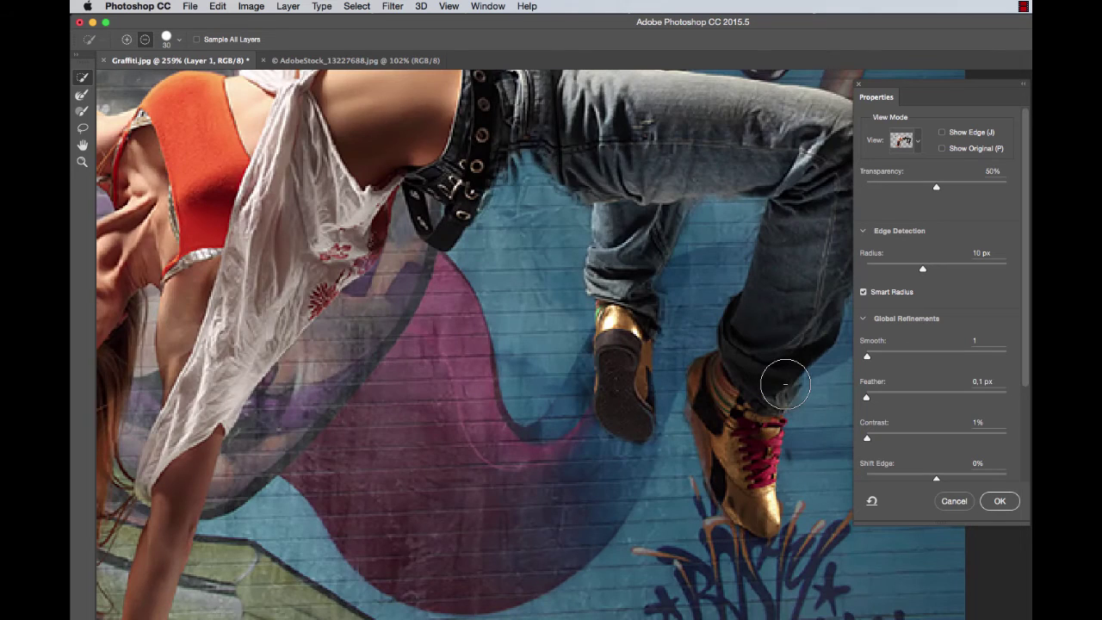
scroll(809, 385, "right", 2)
key("bracketleft")
key("bracketleft")
key("bracketleft")
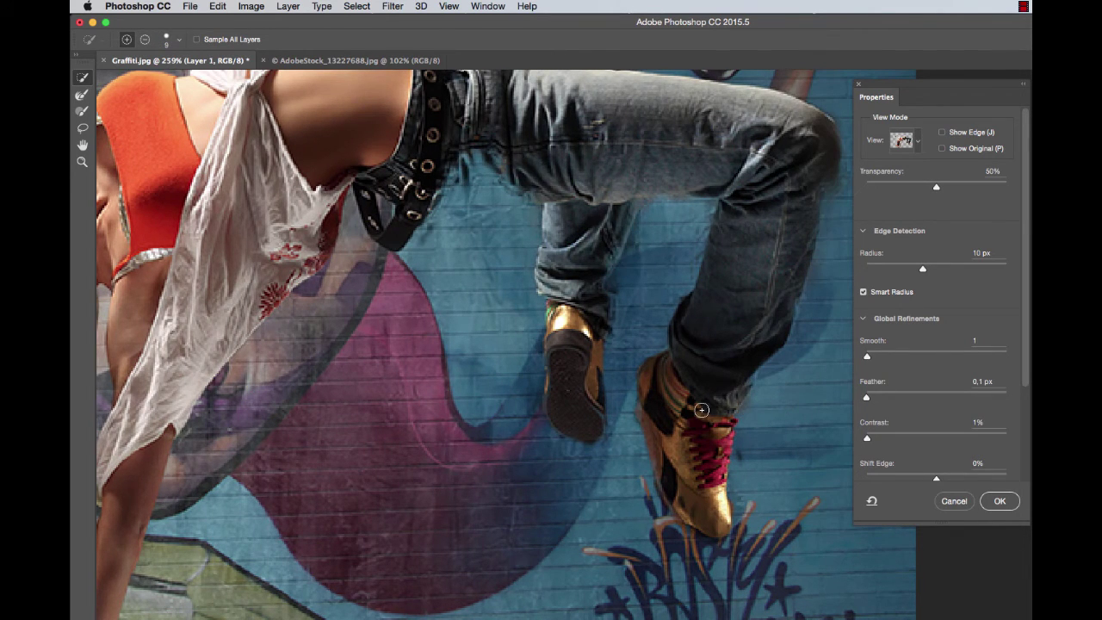
left_click(703, 410)
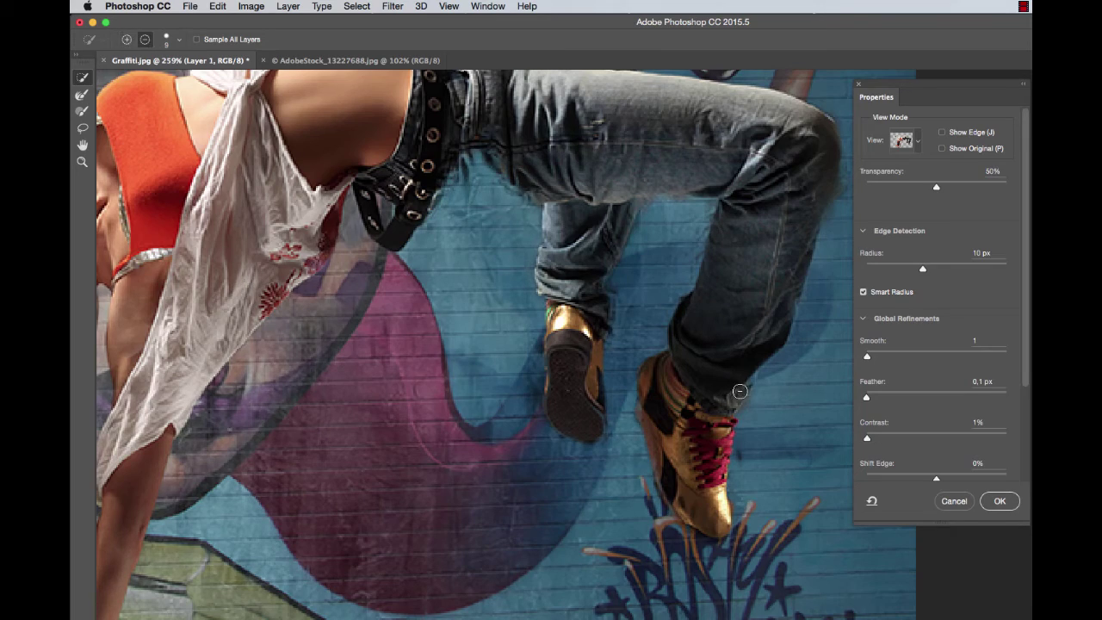
left_click(733, 395, "alt")
key("super+0")
scroll(882, 361, "down", 3)
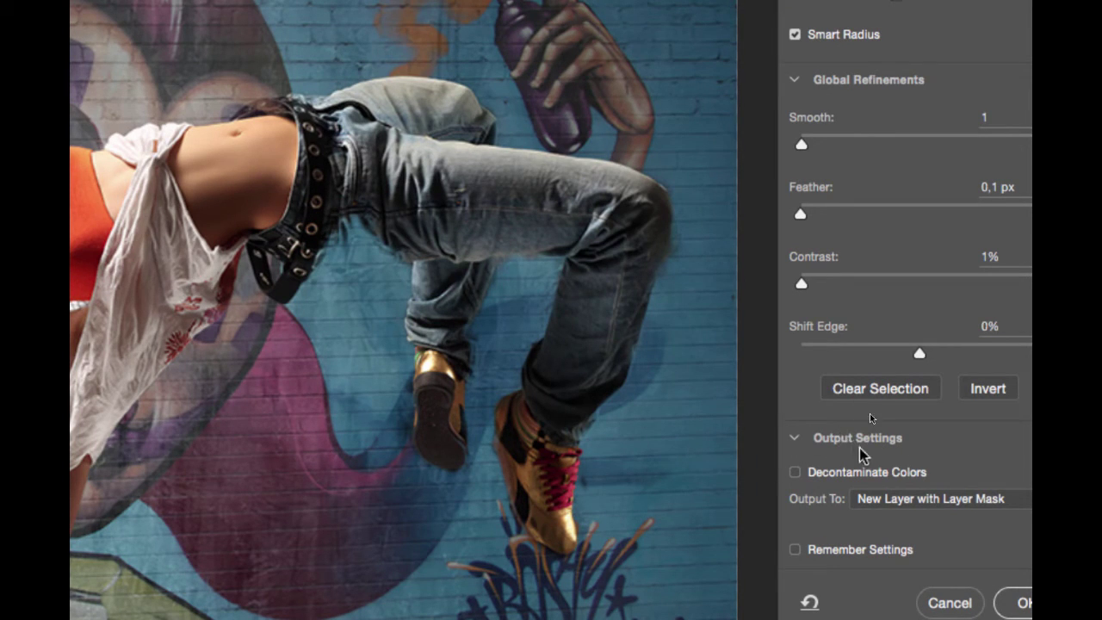
Step: Turn on Decontaminate Colors, keeping output as New Layer with Layer Mask
left_click(795, 473)
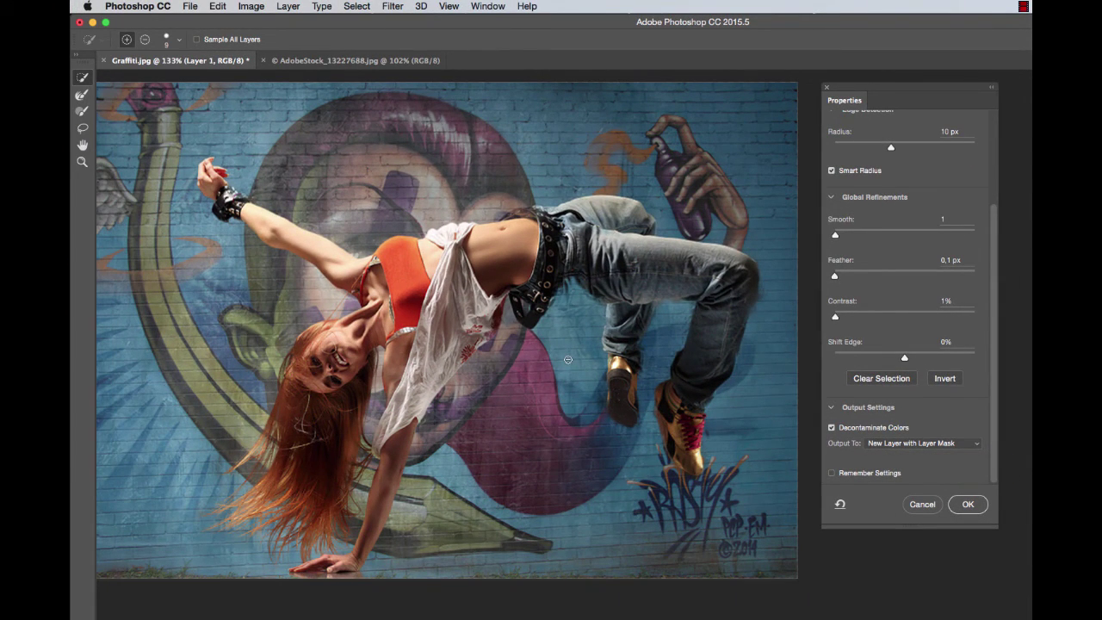
Step: Apply Select and Mask to create the masked Layer 1 copy, hiding Layer 1, and inspect the Layers panel
left_click(962, 504)
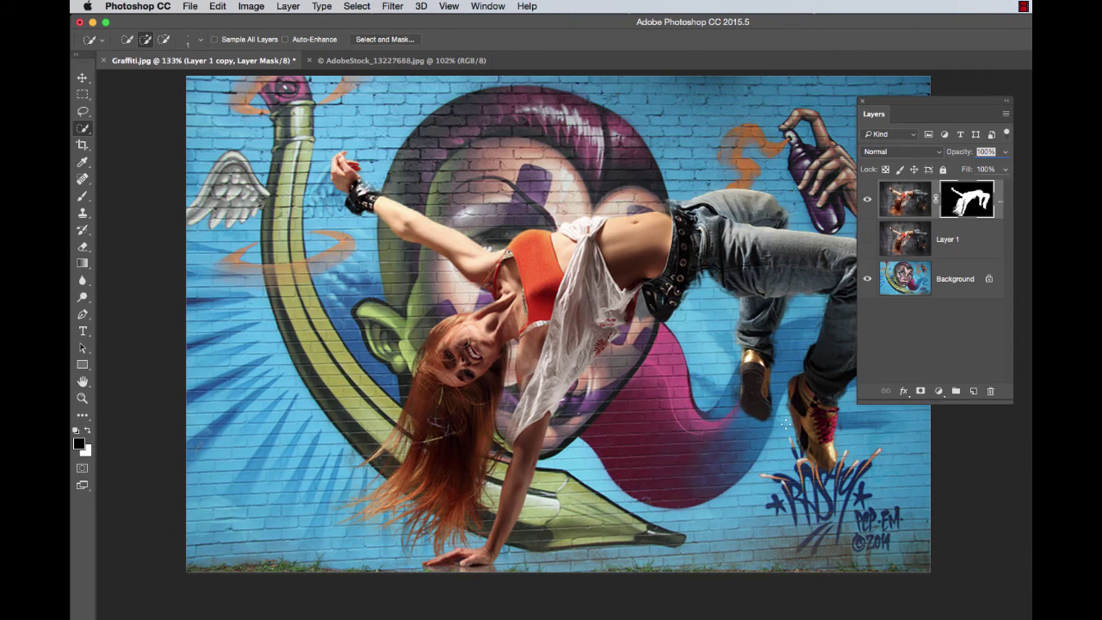
scroll(785, 421, "right", 3)
scroll(786, 421, "right", 3)
scroll(785, 422, "up", 1)
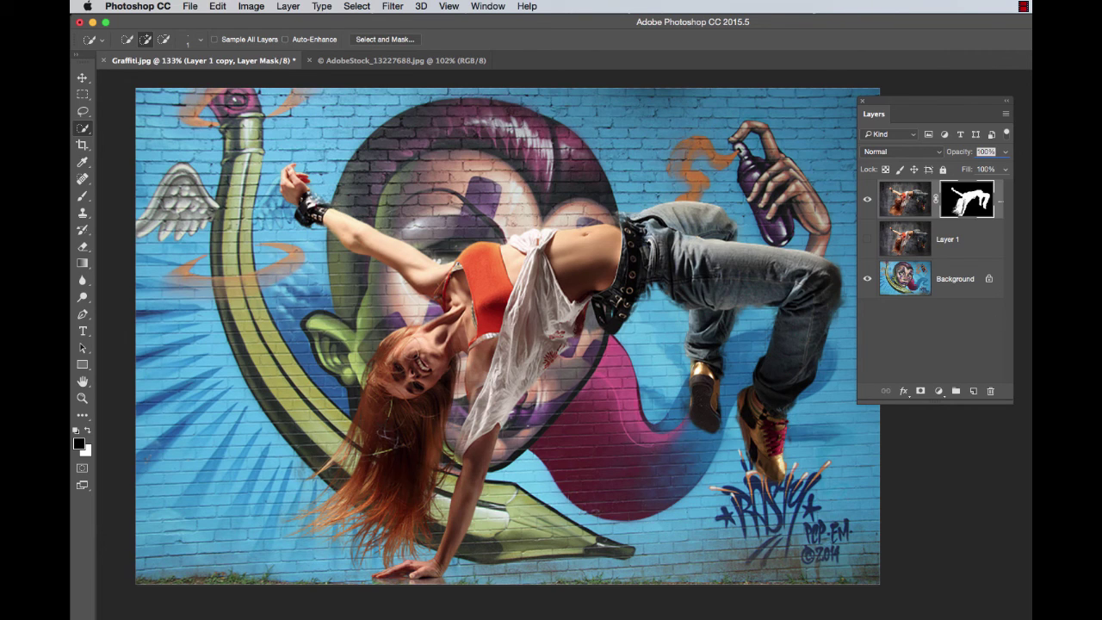
left_click_drag(953, 105, 870, 111)
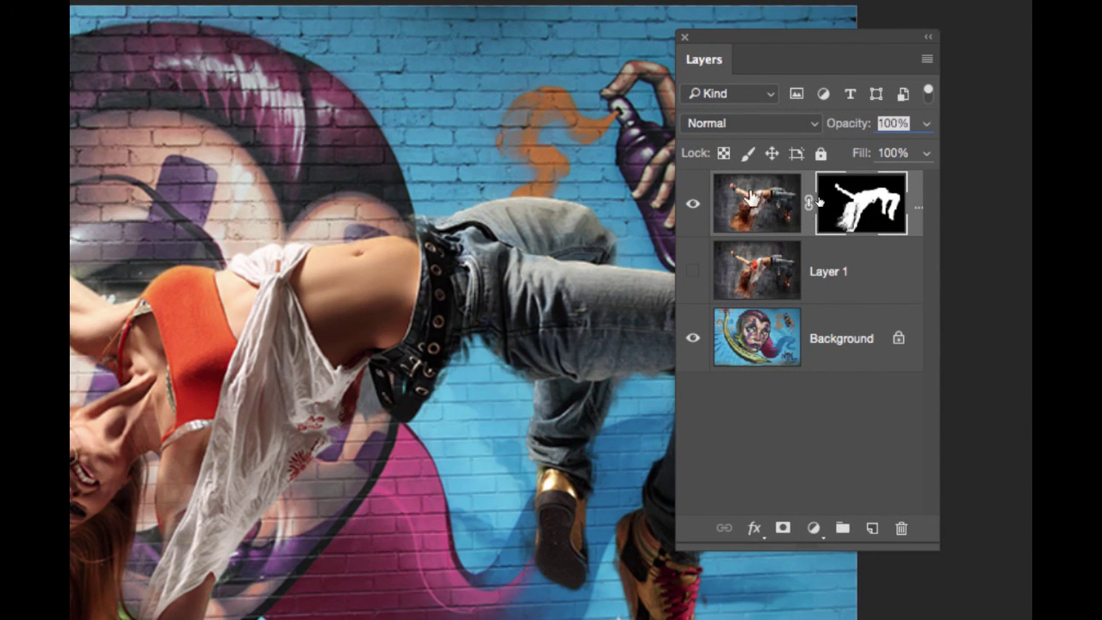
left_click_drag(765, 207, 871, 209)
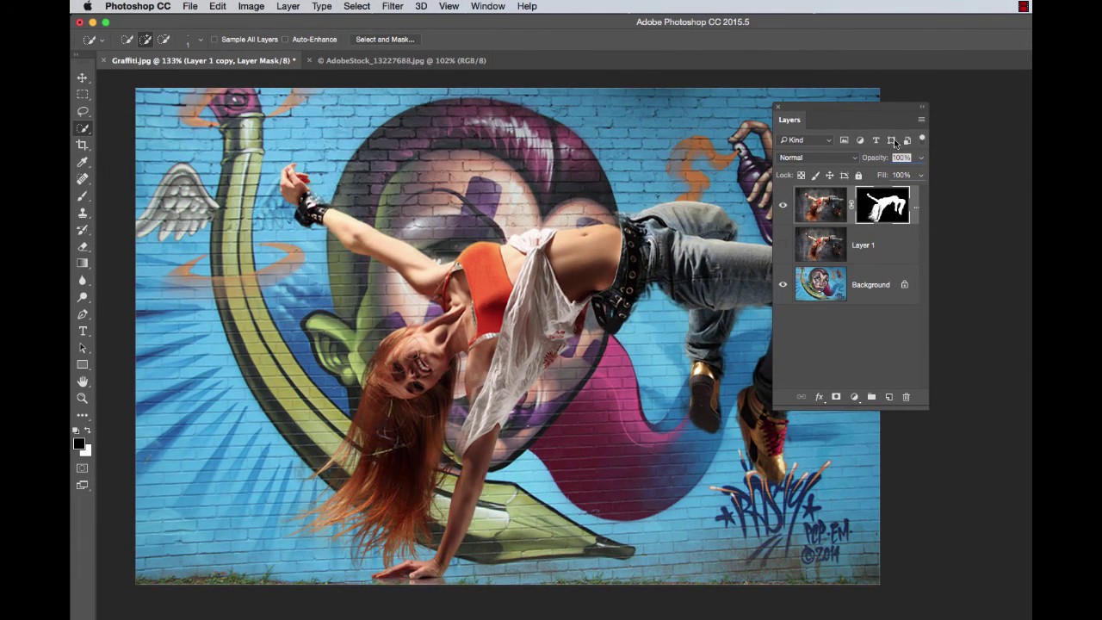
left_click_drag(813, 104, 911, 106)
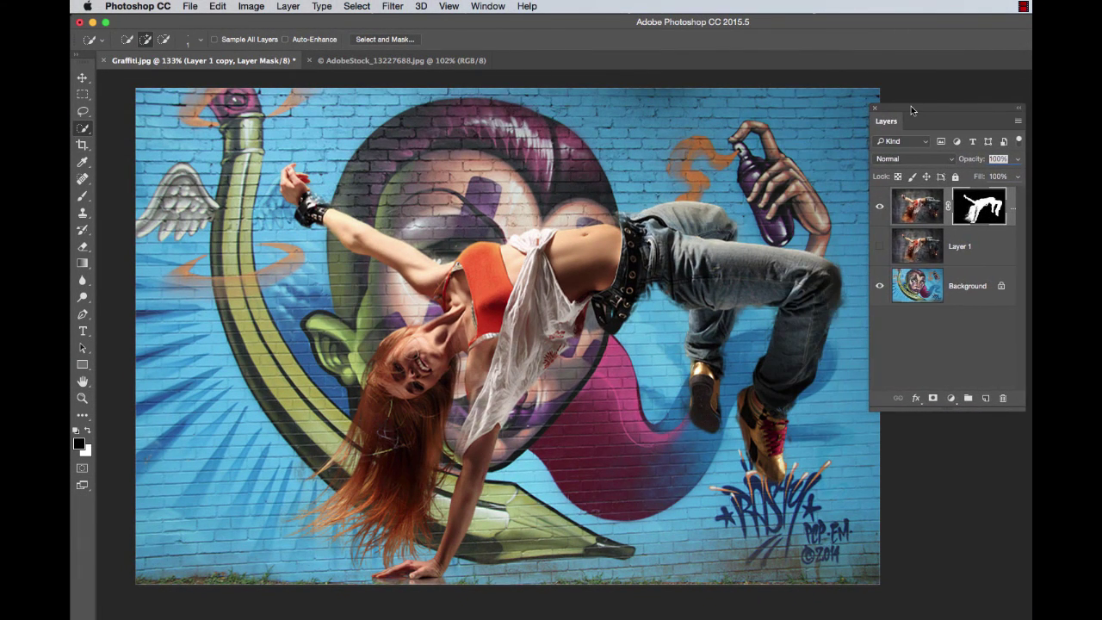